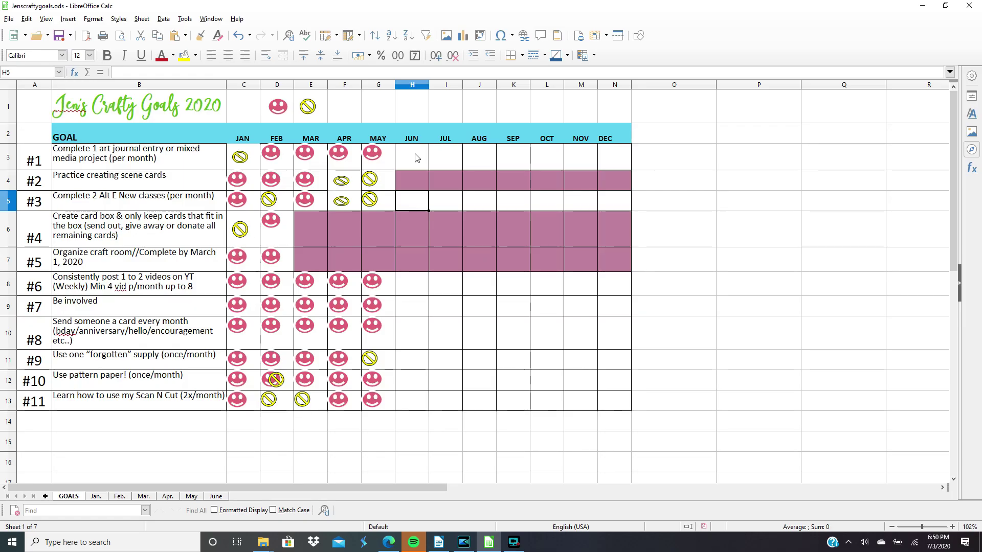
- Paste the copied pink smiley into the June cells of goals #1 and #3 to mark them achieved
{"action": "left_click", "coordinate": [414, 157]}
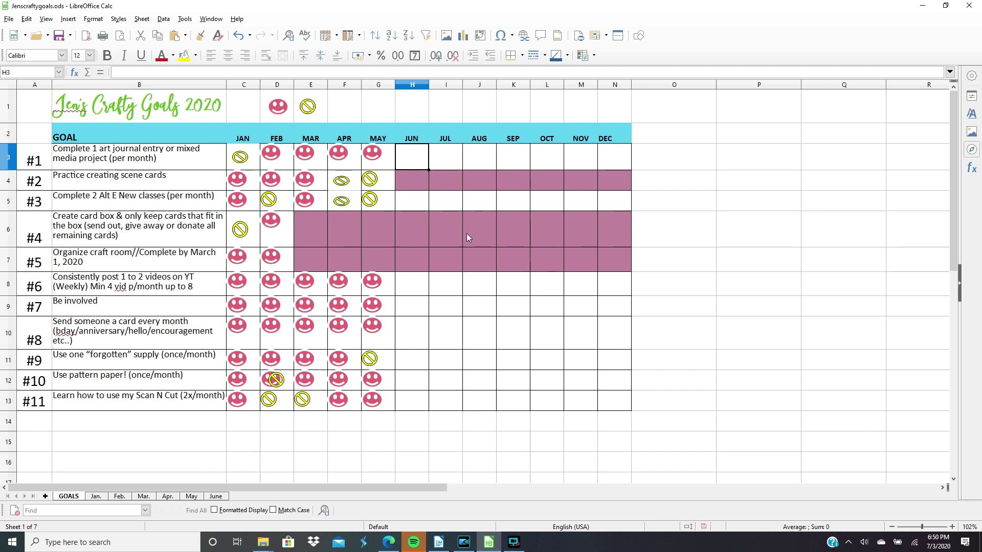
{"action": "key", "text": "ctrl+v"}
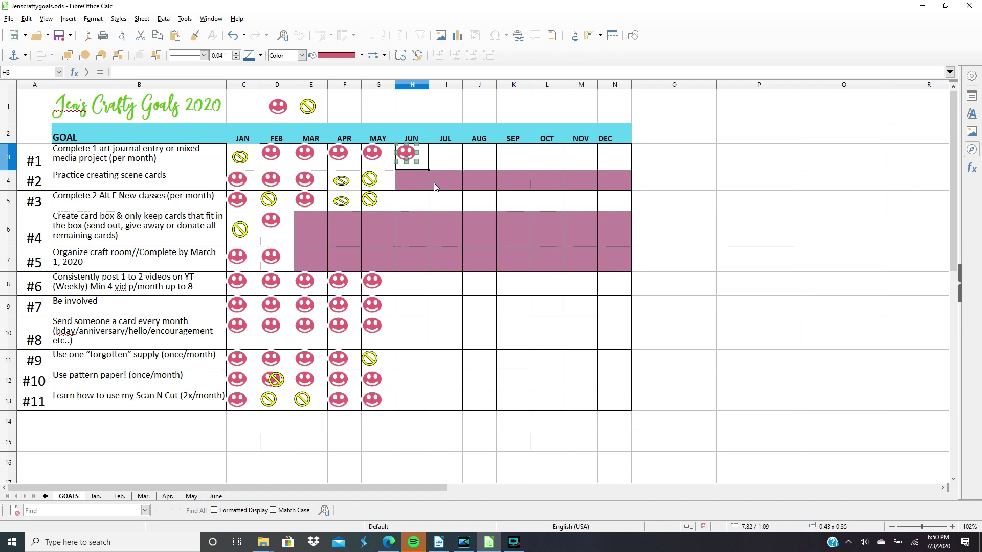
{"action": "left_click", "coordinate": [412, 207]}
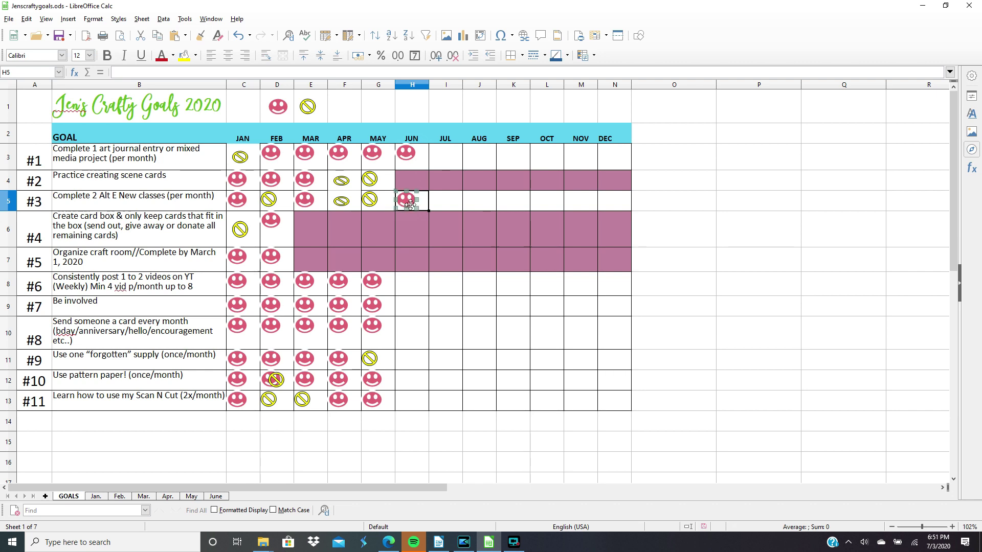
{"action": "left_click", "coordinate": [403, 241]}
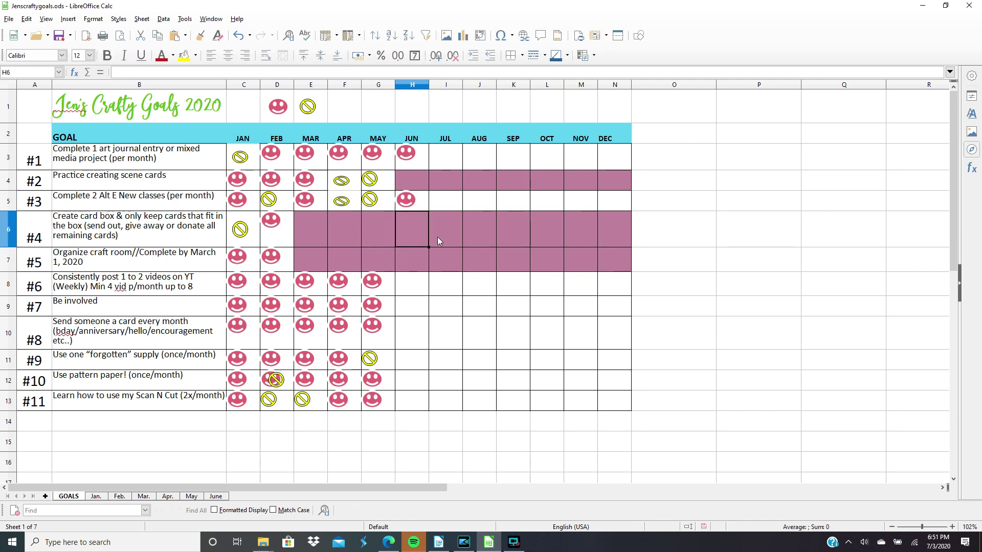
{"action": "left_click", "coordinate": [393, 269]}
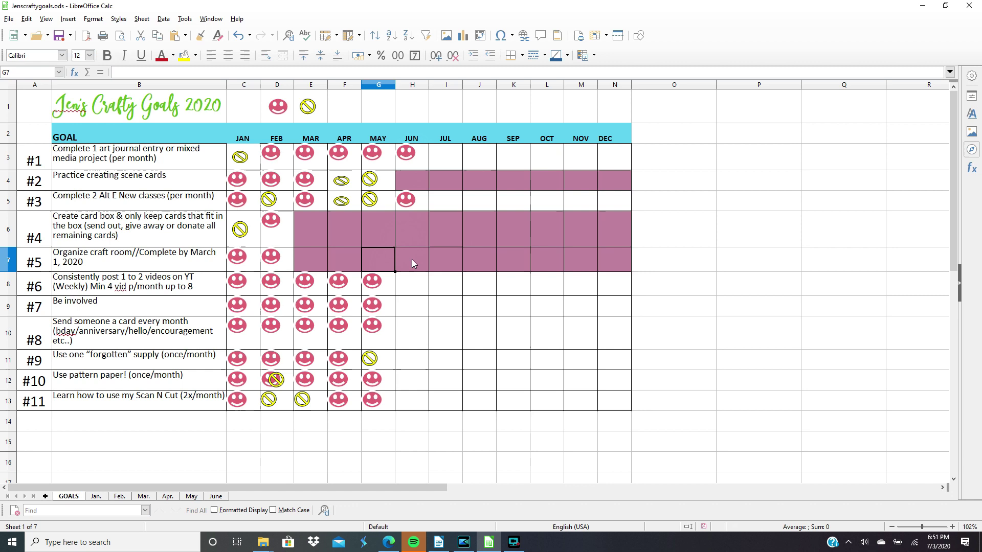
{"action": "left_click", "coordinate": [413, 263]}
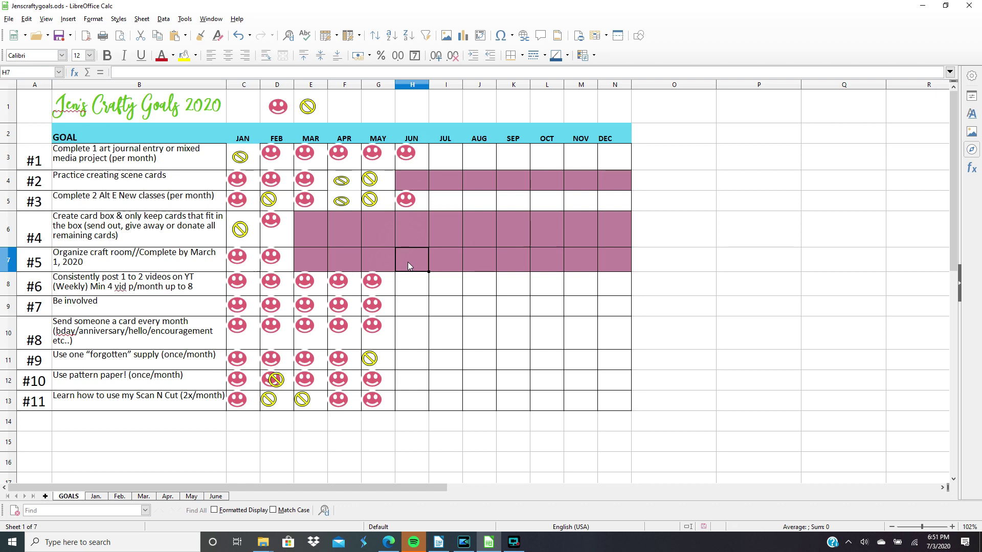
- Enter the note "Updated Quick Pan Over" in the July cell of goal #5, the craft room goal
{"action": "left_click", "coordinate": [449, 262]}
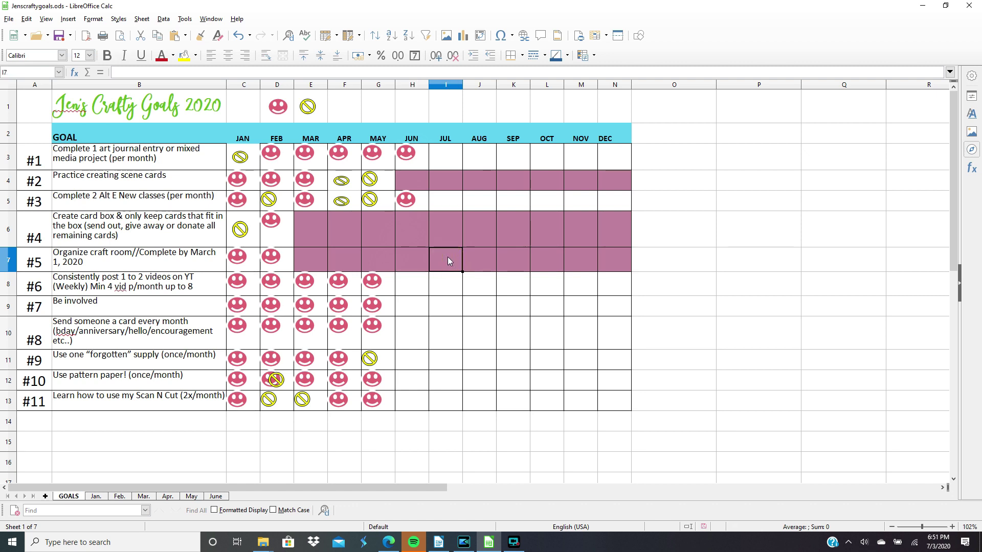
{"action": "type", "text": "Upd"}
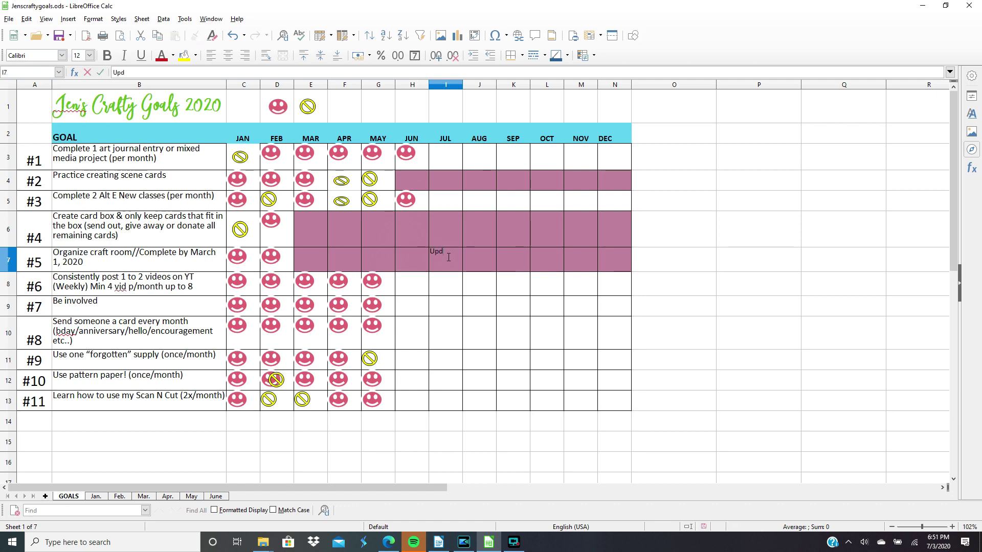
{"action": "type", "text": "ated"}
{"action": "type", "text": "quck"}
{"action": "key", "text": "BackSpace"}
{"action": "key", "text": "BackSpace"}
{"action": "key", "text": "BackSpace"}
{"action": "key", "text": "BackSpace"}
{"action": "type", "text": "Quick Pan Over"}
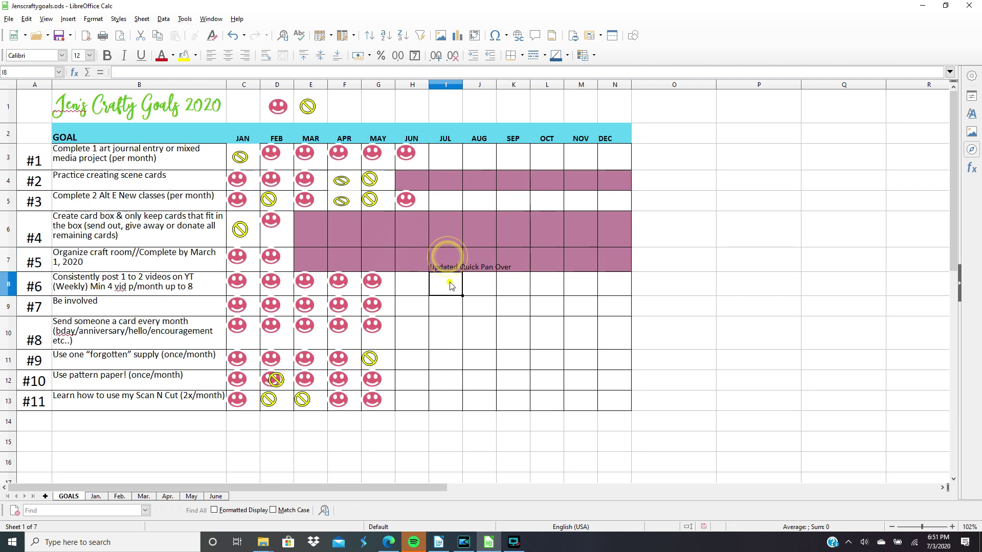
- Turn on automatic text wrapping for the July note of goal #5
{"action": "right_click", "coordinate": [443, 260]}
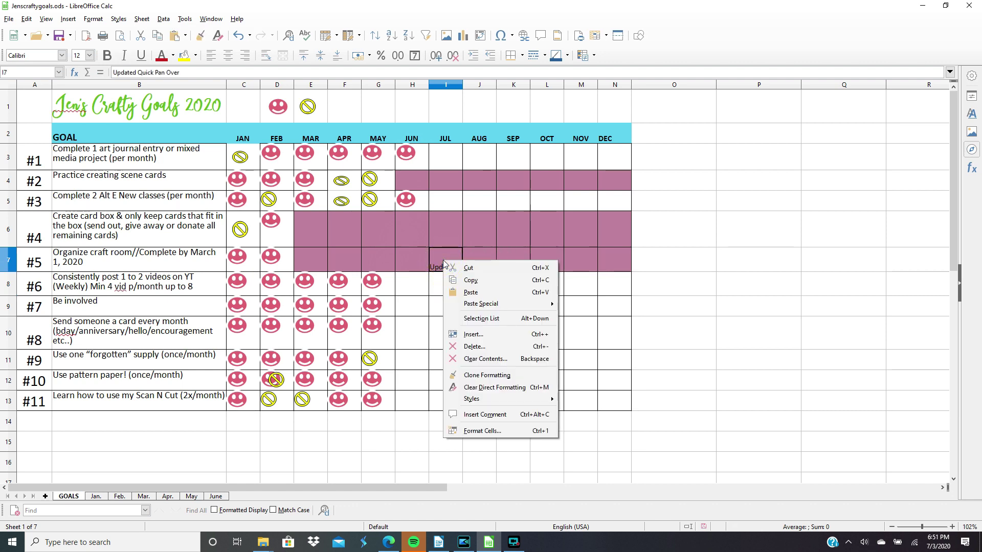
{"action": "left_click", "coordinate": [488, 432]}
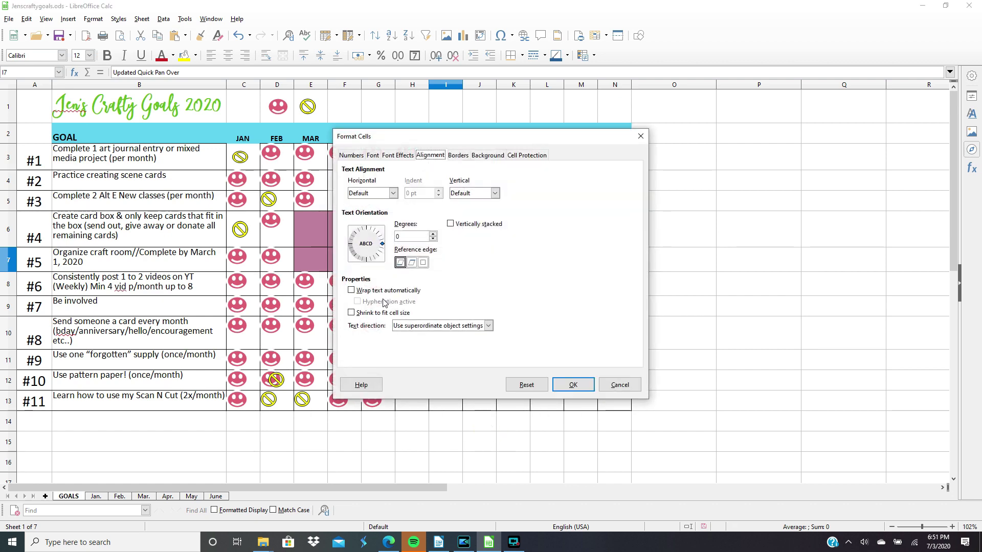
{"action": "left_click", "coordinate": [351, 291]}
{"action": "left_click", "coordinate": [559, 388]}
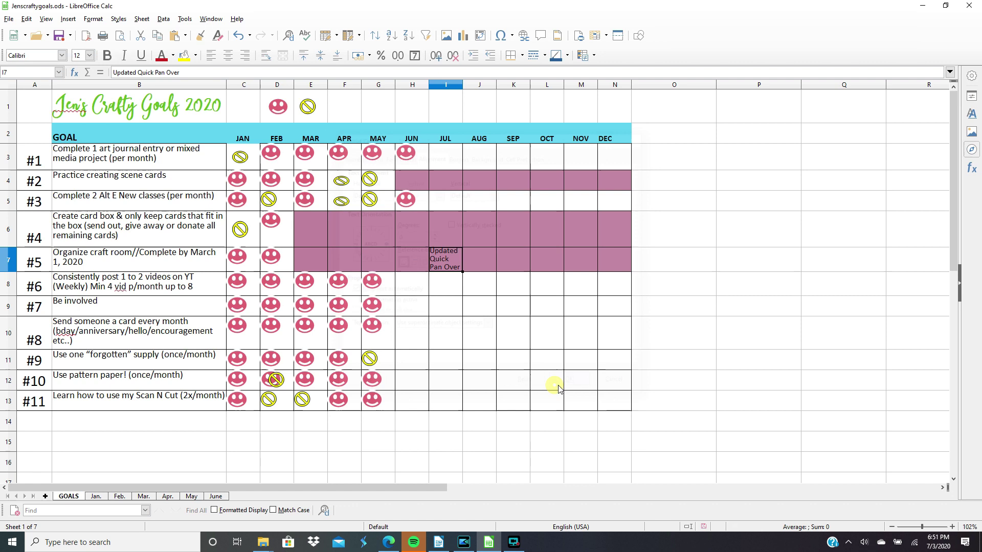
{"action": "left_click", "coordinate": [439, 304]}
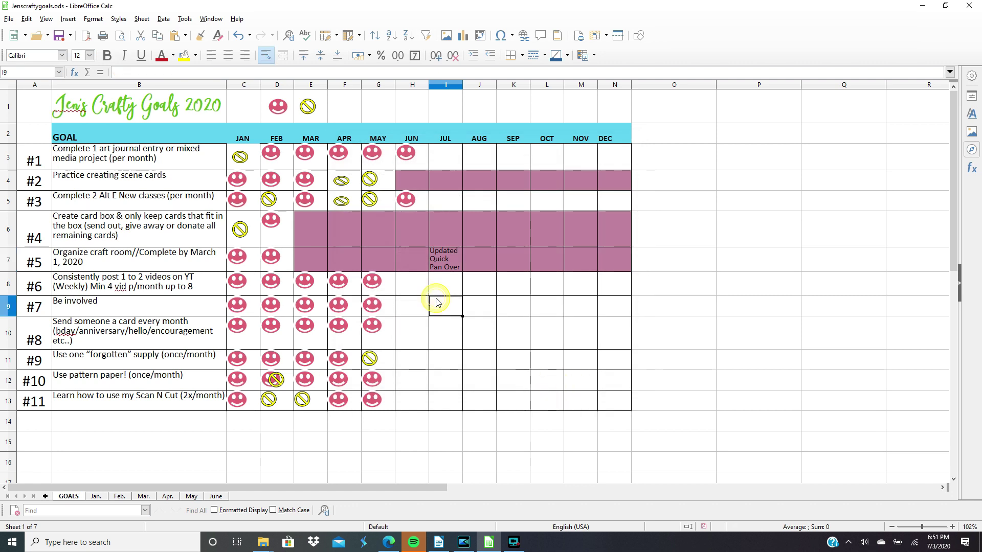
- Give the July note cell of goal #5 a yellow background
{"action": "left_click", "coordinate": [442, 260]}
{"action": "left_click", "coordinate": [184, 55]}
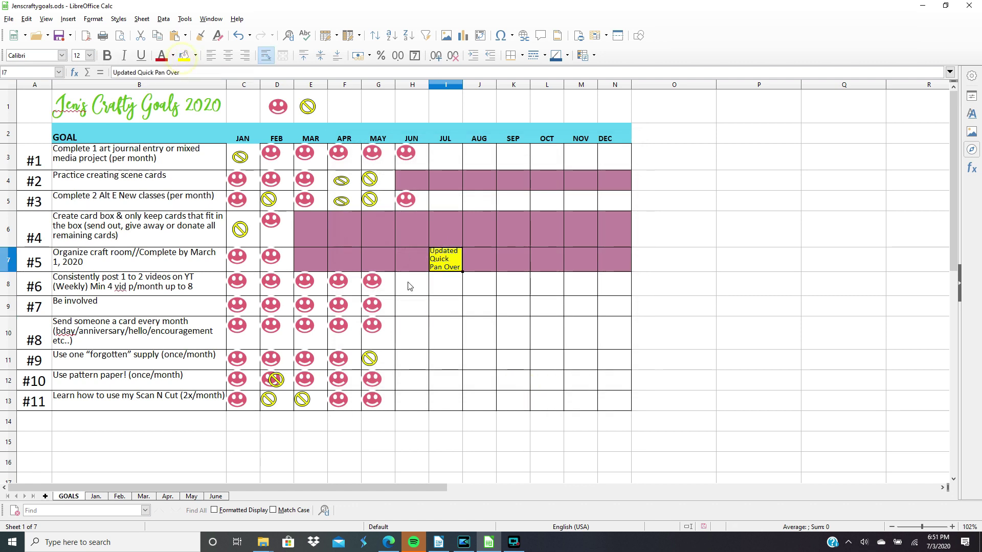
{"action": "left_click", "coordinate": [445, 311]}
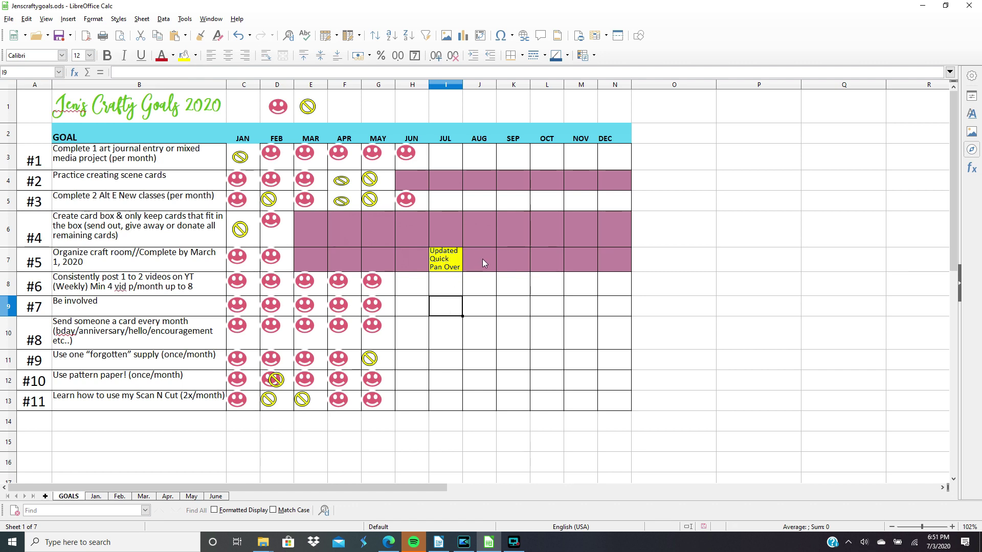
- Paste the pink smiley into the June cells of goals #6, #7 and #8
{"action": "left_click", "coordinate": [418, 283]}
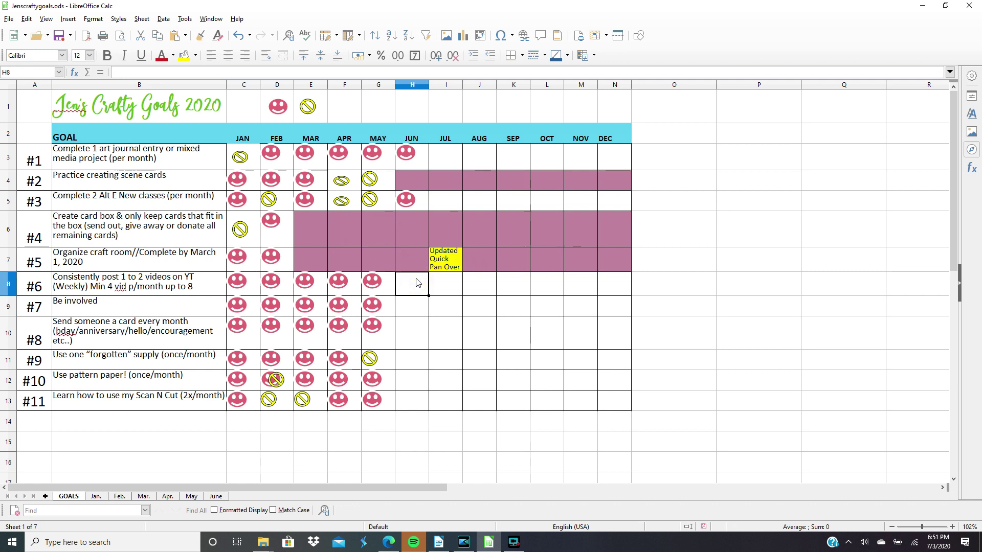
{"action": "key", "text": "ctrl+v"}
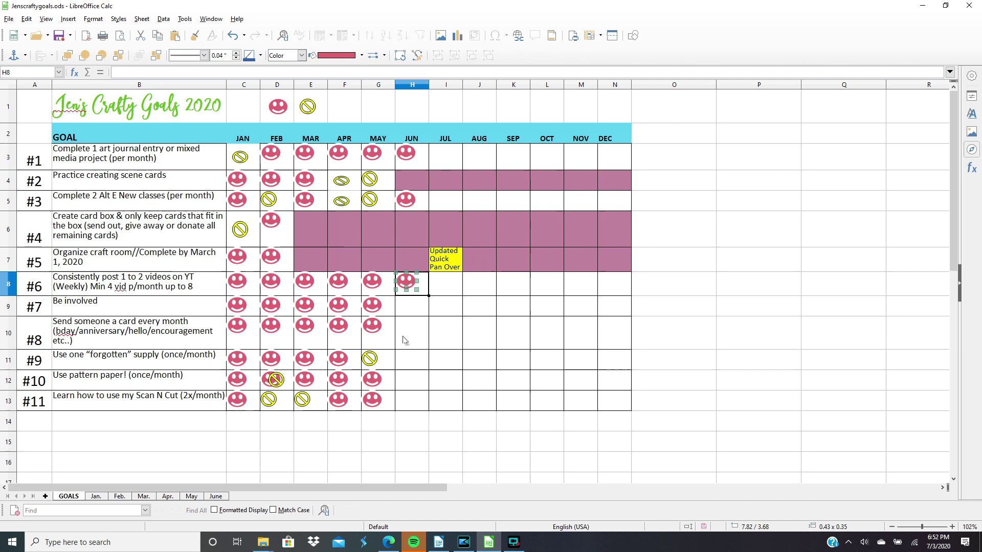
{"action": "left_click", "coordinate": [413, 311]}
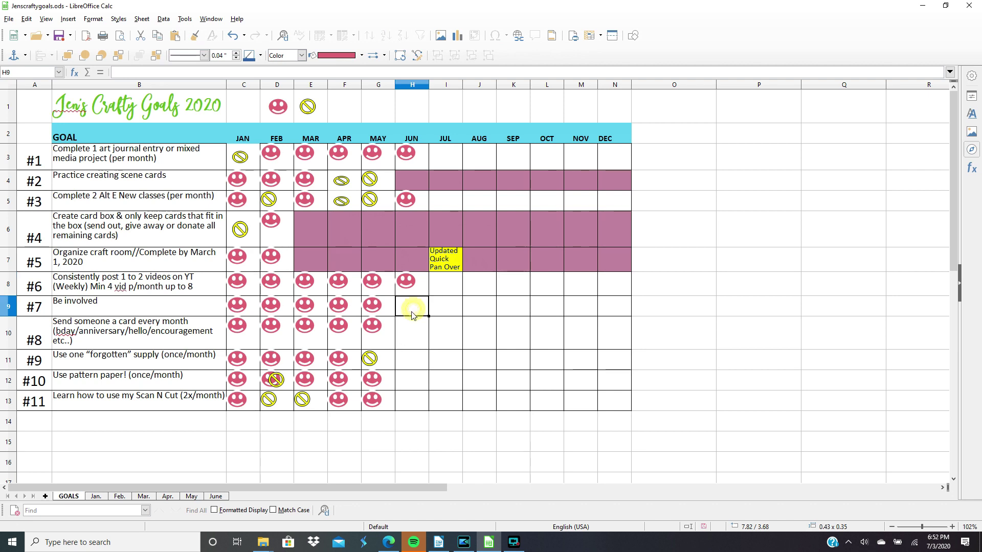
{"action": "key", "text": "ctrl+v"}
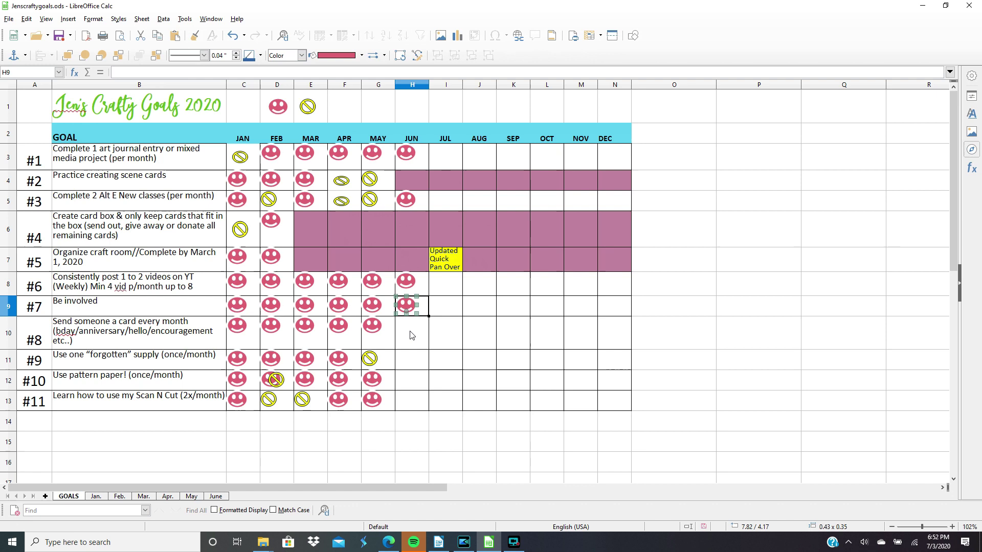
{"action": "left_click", "coordinate": [412, 336]}
{"action": "key", "text": "ctrl+v"}
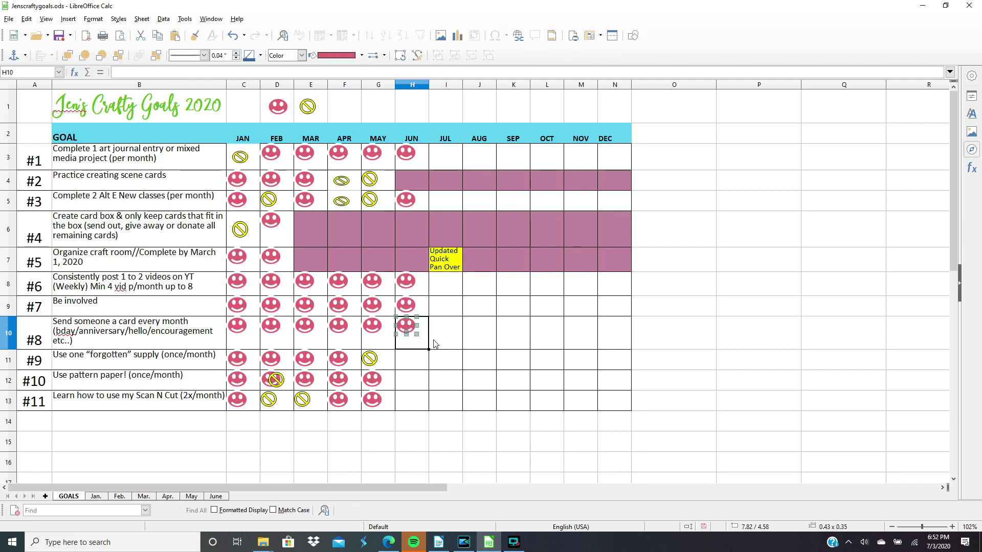
- Paste the pink smiley into the June cells of goals #9, #10 and #11
{"action": "left_click", "coordinate": [415, 367]}
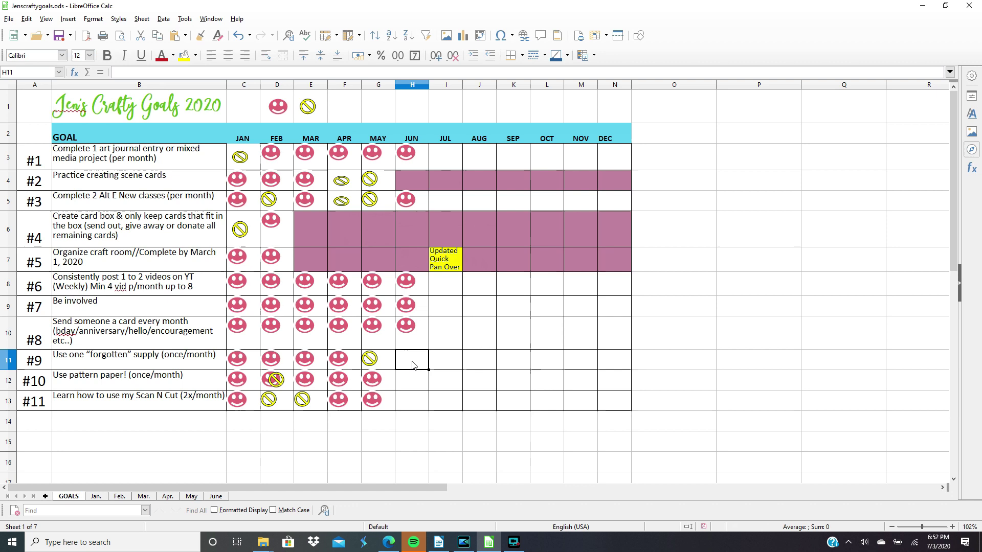
{"action": "key", "text": "ctrl+v"}
{"action": "left_click", "coordinate": [414, 387]}
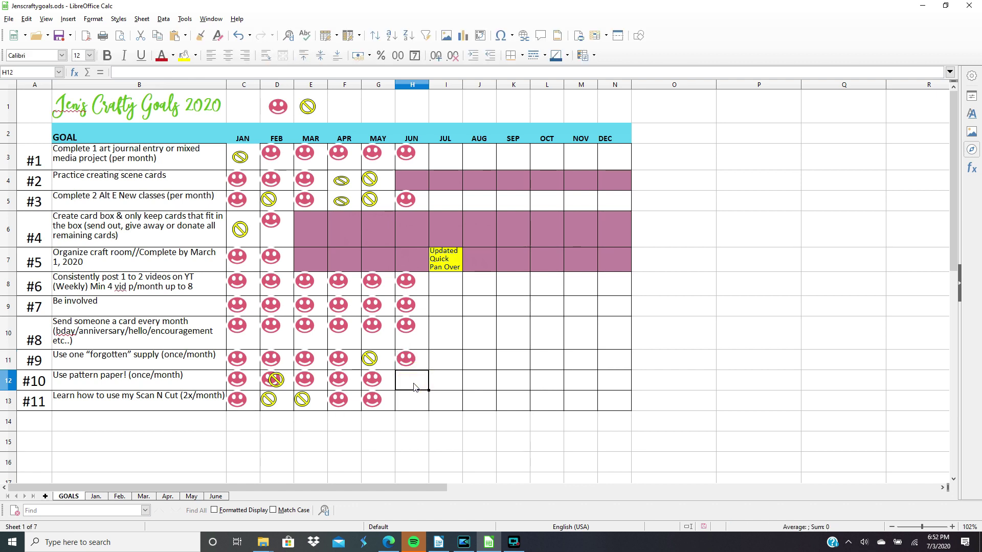
{"action": "key", "text": "ctrl+v"}
{"action": "left_click", "coordinate": [416, 401]}
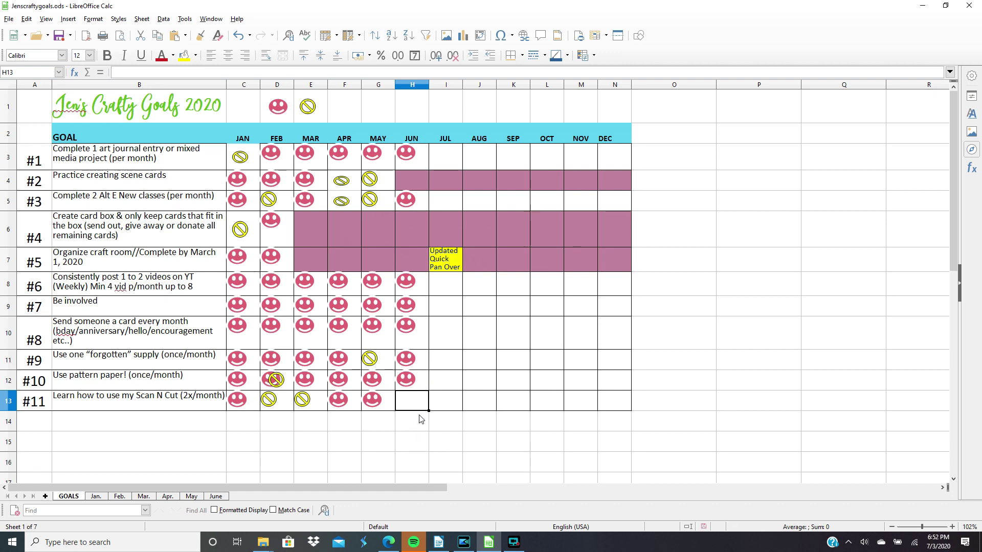
{"action": "key", "text": "ctrl+v"}
{"action": "left_click", "coordinate": [418, 419]}
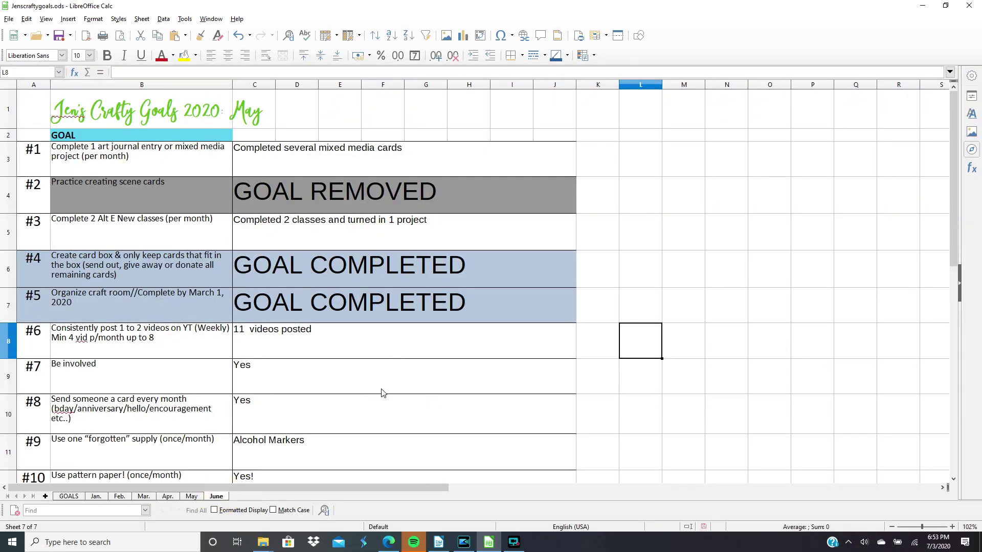
- Review the result notes recorded for each goal on the June sheet, from goal #1 down to goal #11
{"action": "scroll", "coordinate": [382, 393], "scroll_direction": "down", "scroll_amount": 1}
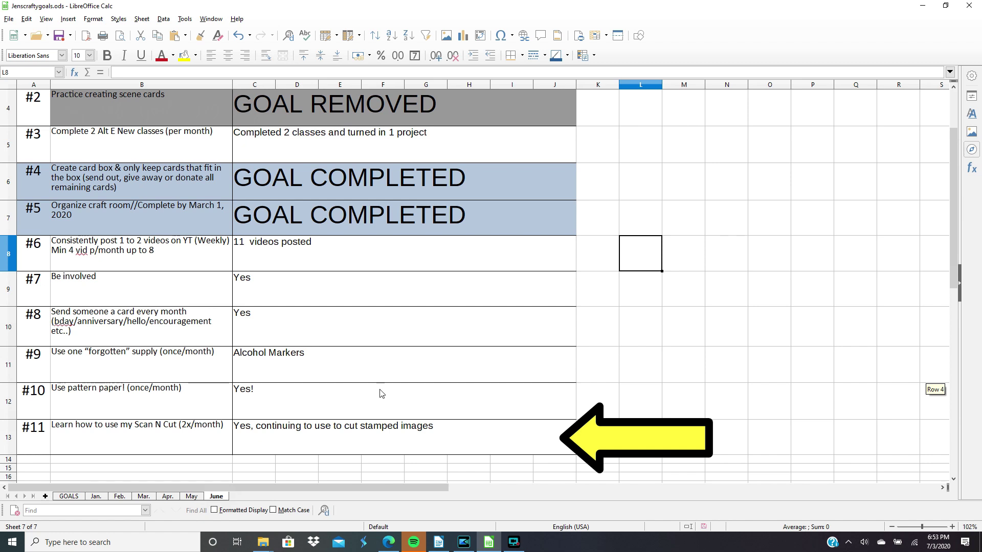
{"action": "scroll", "coordinate": [381, 393], "scroll_direction": "up", "scroll_amount": 1}
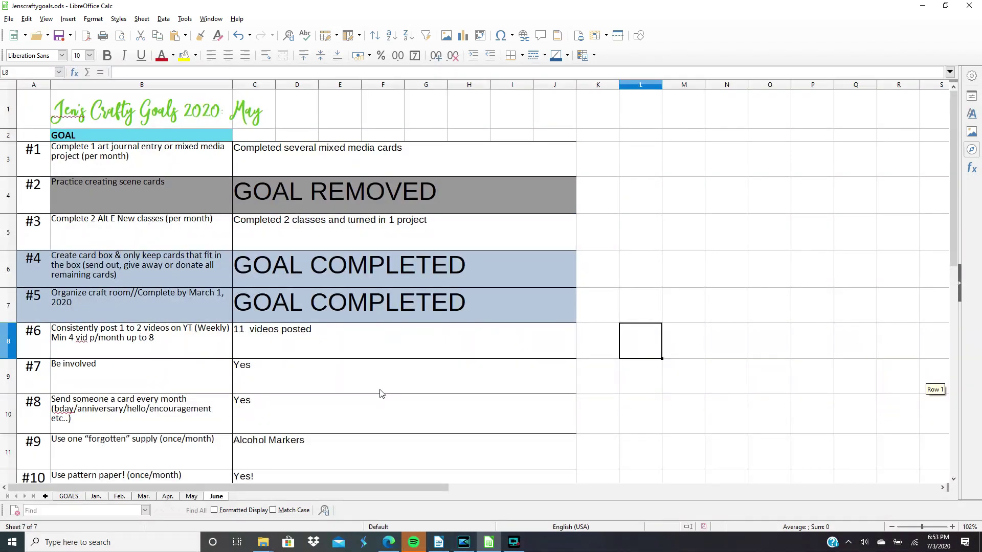
{"action": "left_click", "coordinate": [309, 160]}
{"action": "left_click", "coordinate": [288, 198]}
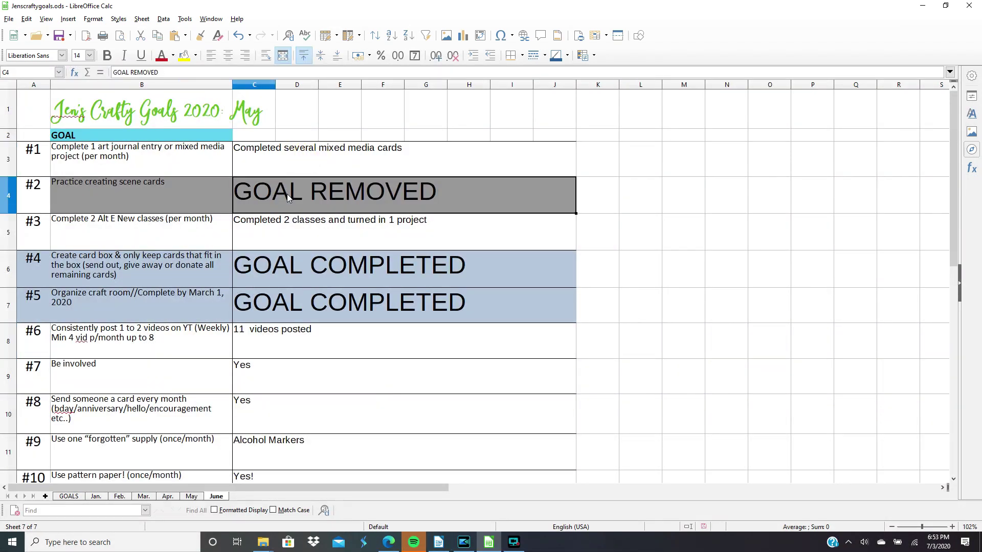
{"action": "left_click", "coordinate": [306, 239]}
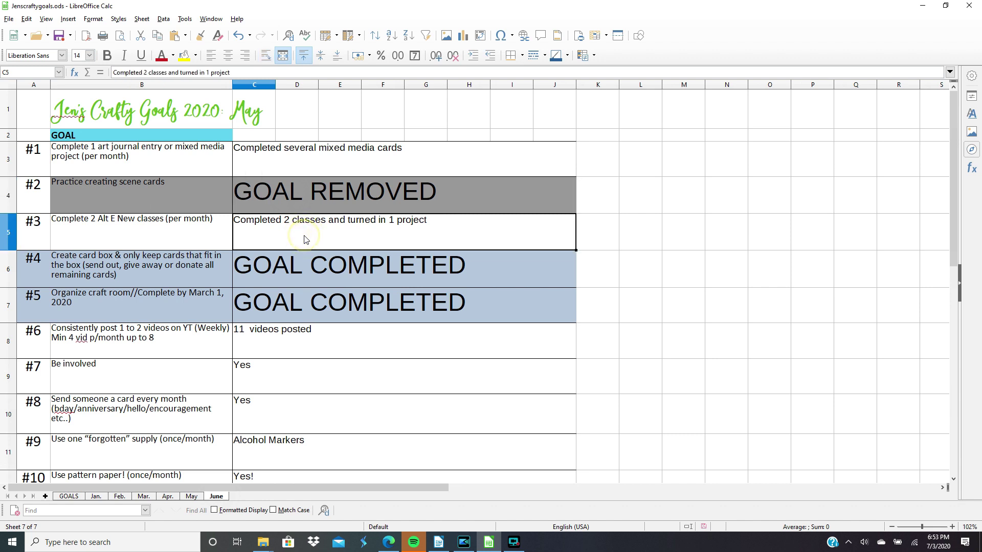
{"action": "left_click", "coordinate": [317, 271]}
{"action": "left_click", "coordinate": [325, 301]}
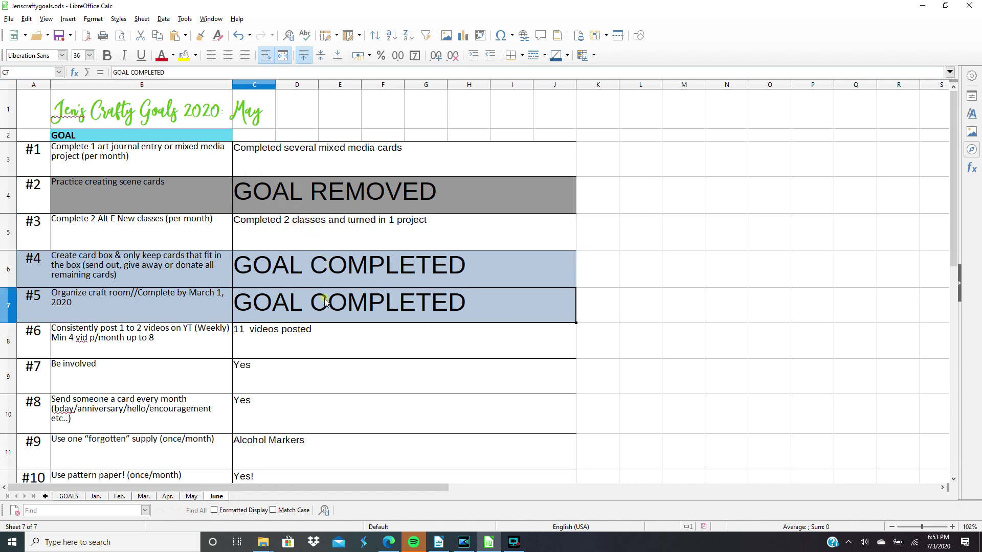
{"action": "scroll", "coordinate": [383, 390], "scroll_direction": "down", "scroll_amount": 1}
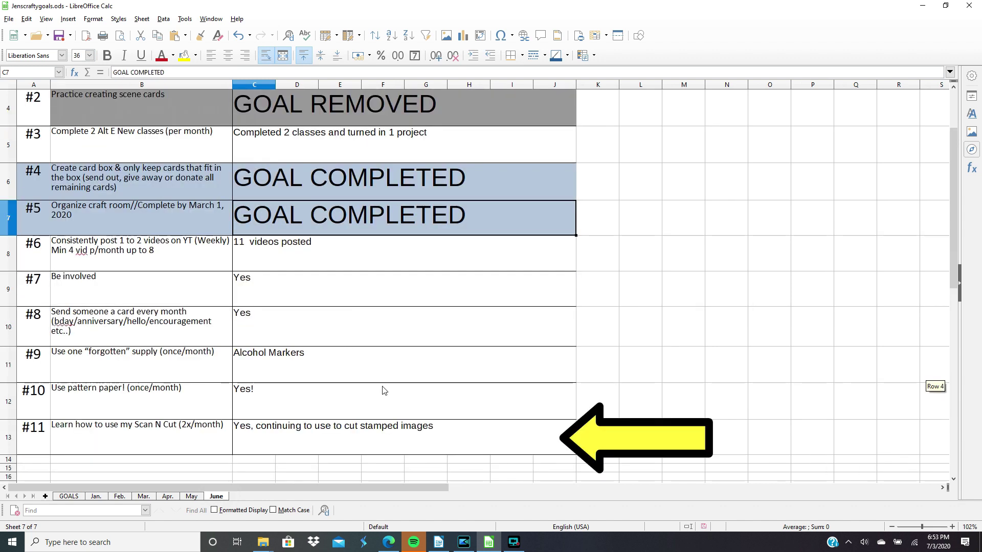
{"action": "left_click", "coordinate": [295, 262]}
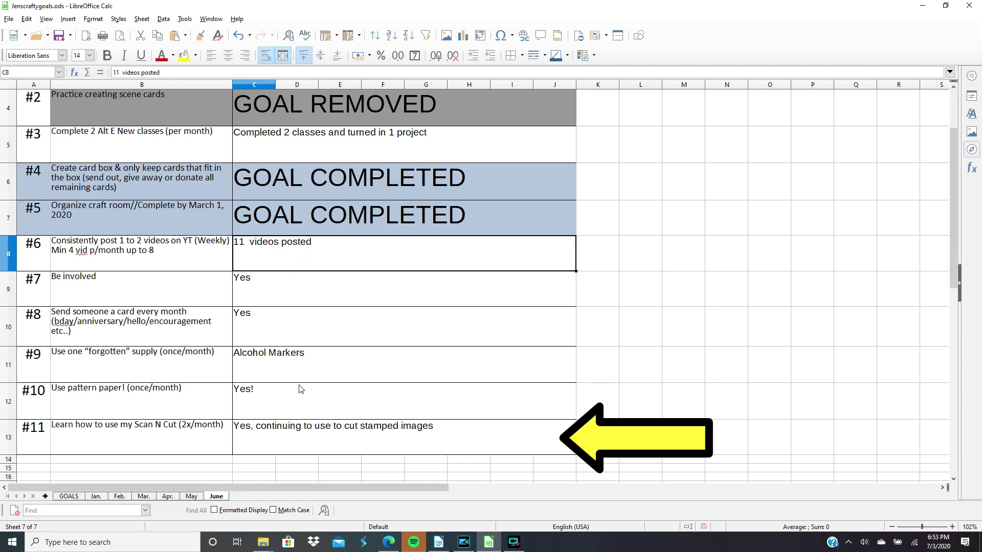